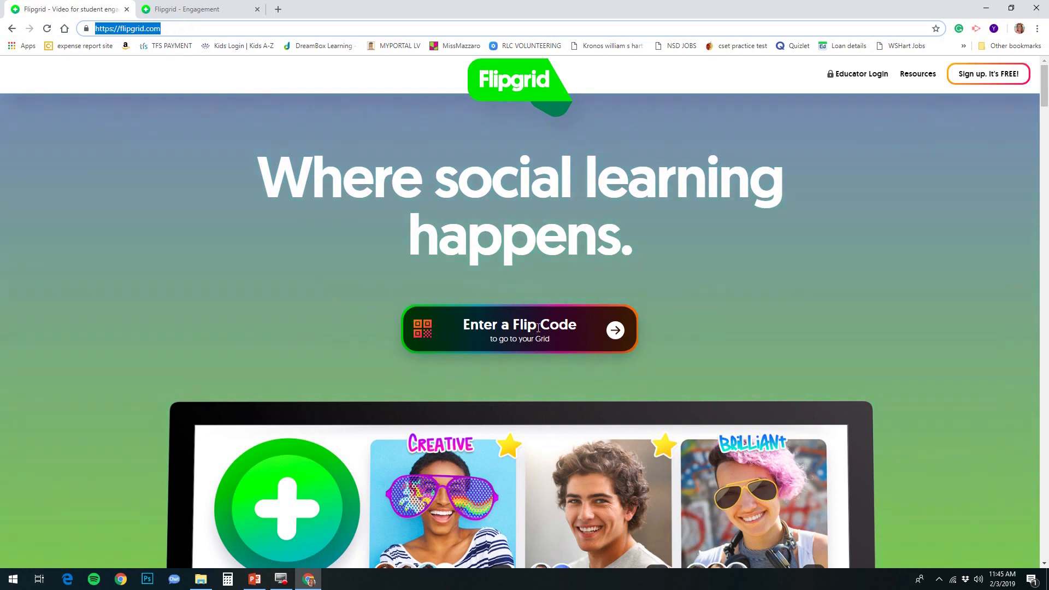
Step: Sign up for a free Flipgrid educator account using the school Google account
{"action": "left_click", "coordinate": [982, 78]}
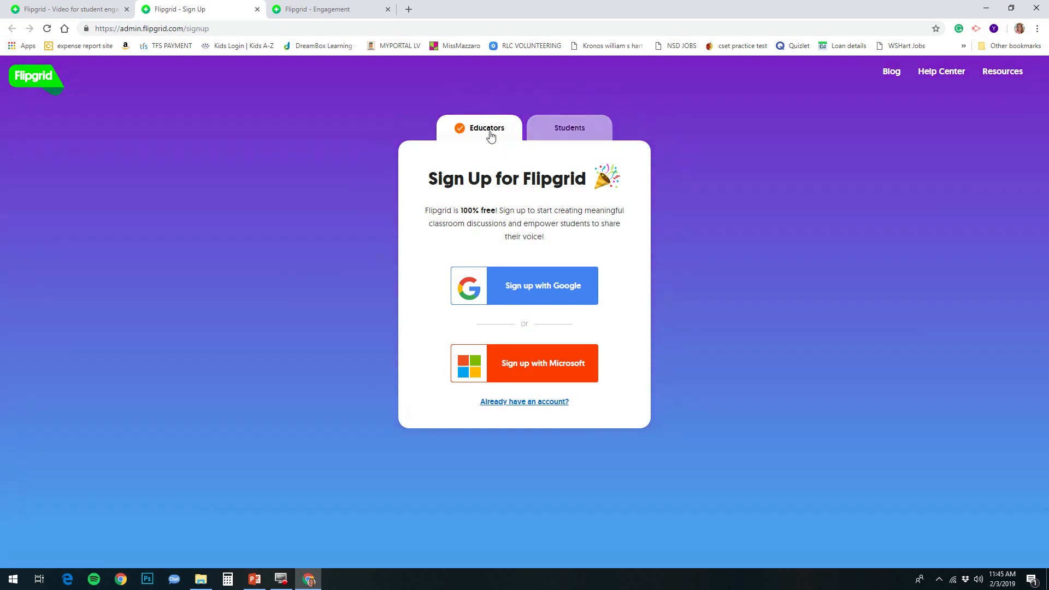
{"action": "left_click", "coordinate": [526, 287]}
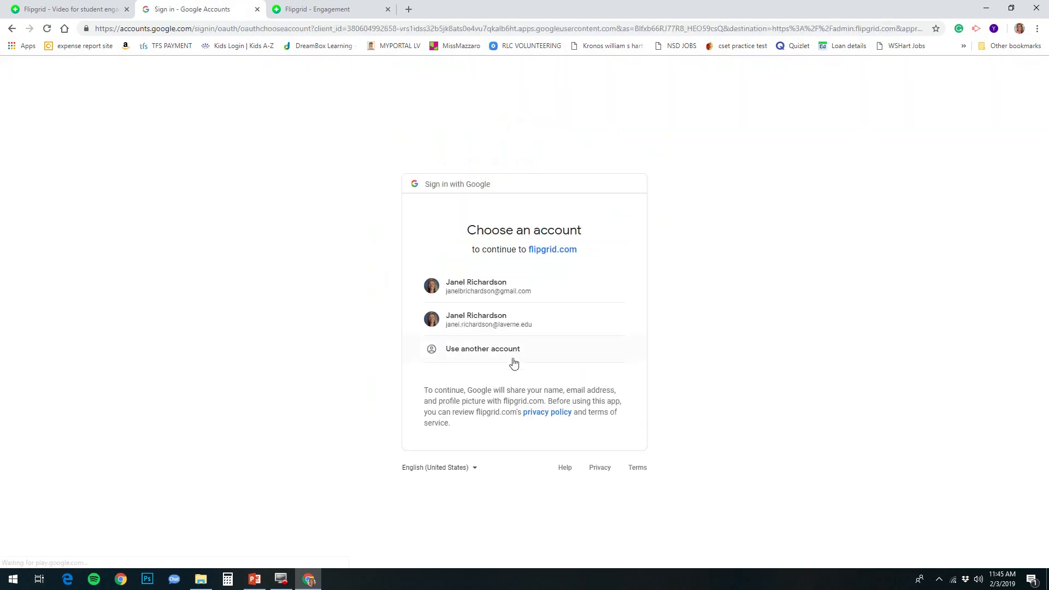
{"action": "left_click", "coordinate": [528, 325]}
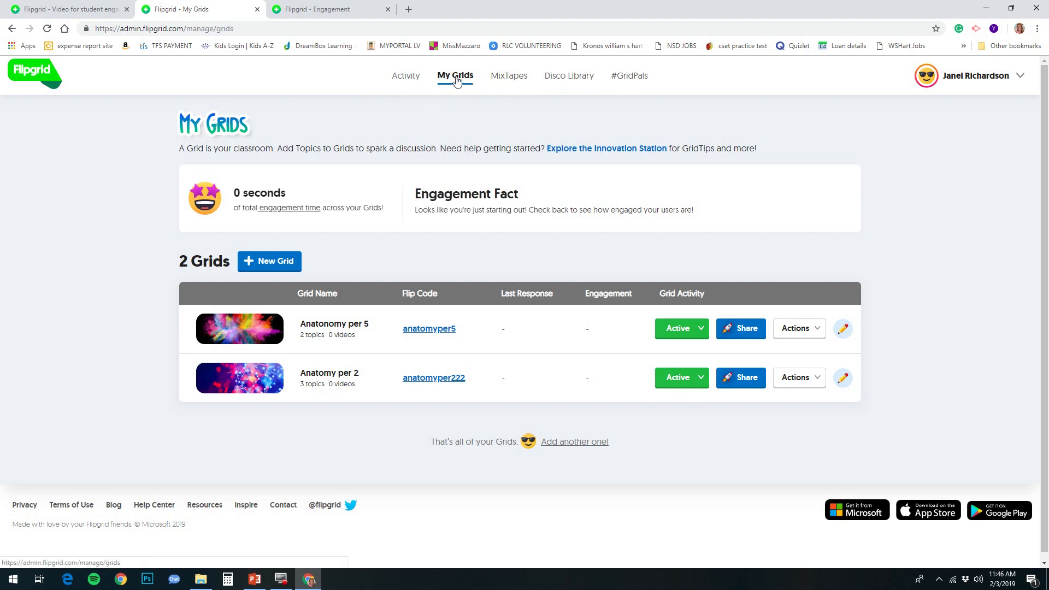
Step: Check the Activity dashboard, then return to the My Grids list
{"action": "left_click", "coordinate": [406, 80]}
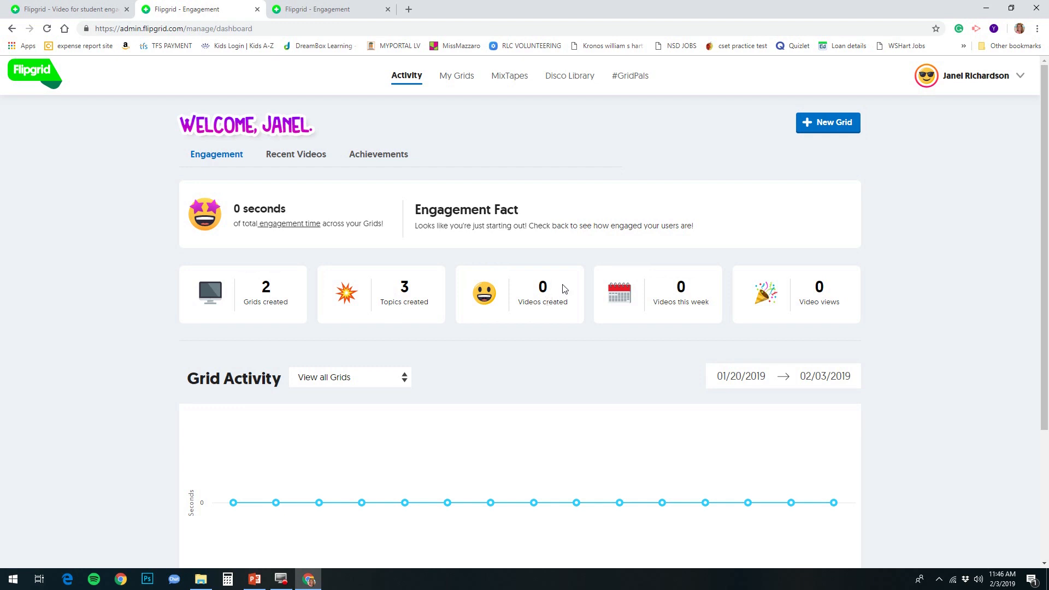
{"action": "left_click", "coordinate": [459, 80]}
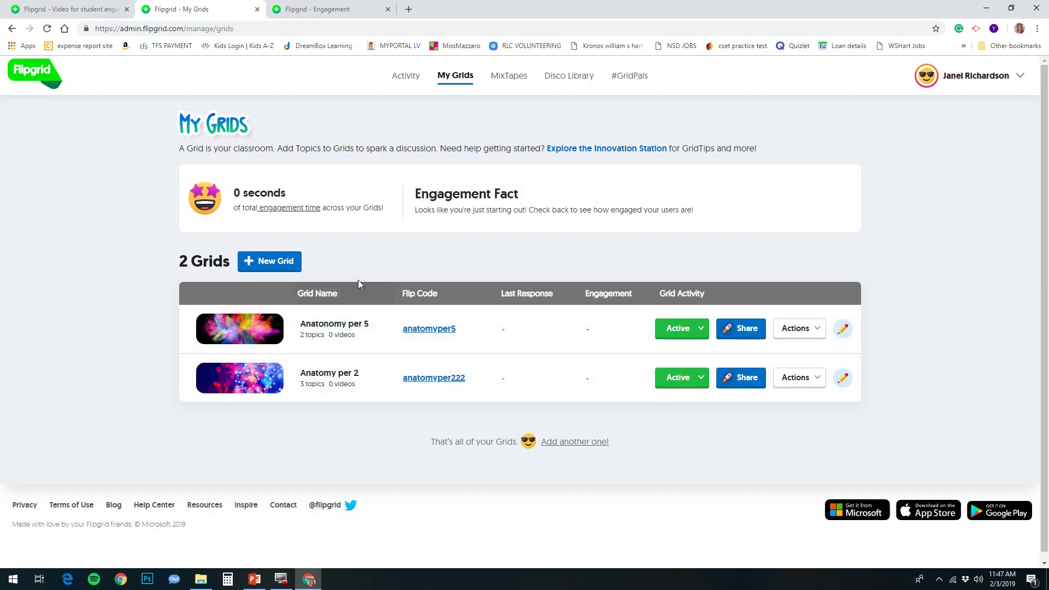
{"action": "left_click", "coordinate": [277, 263]}
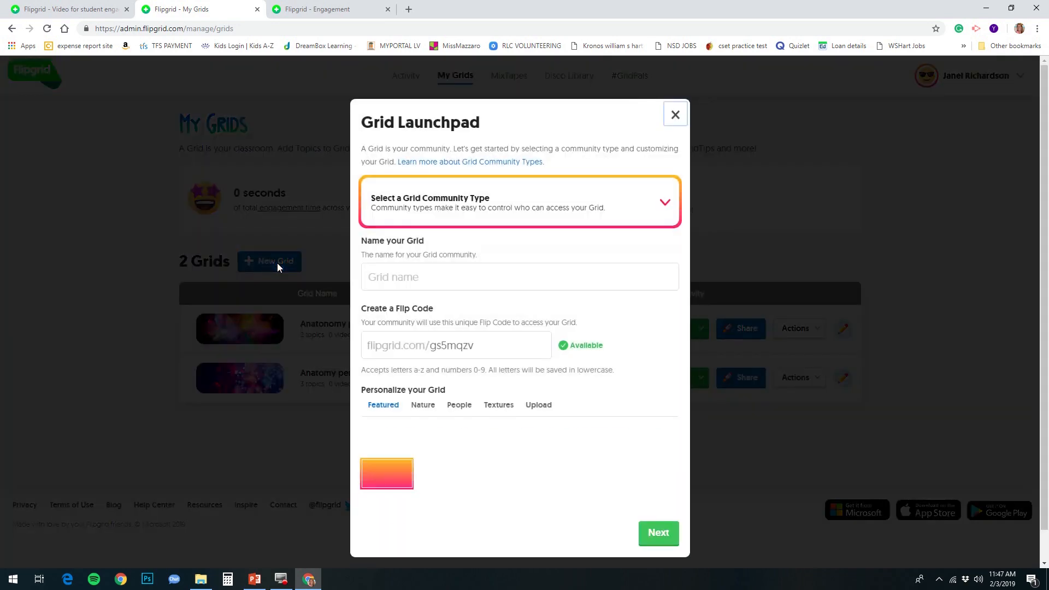
{"action": "left_click", "coordinate": [436, 205]}
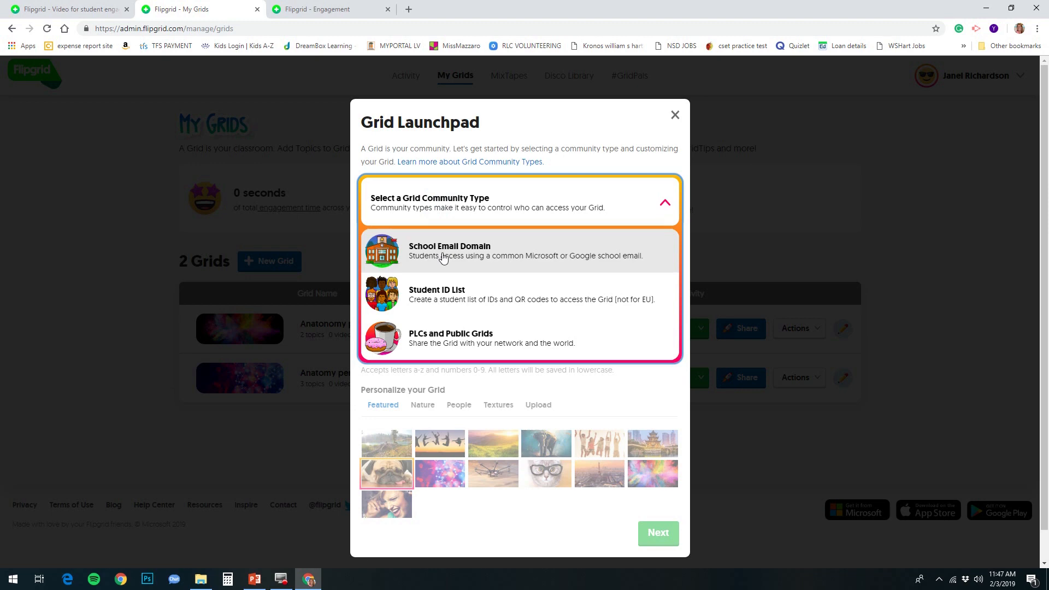
{"action": "left_click", "coordinate": [443, 252]}
{"action": "left_click", "coordinate": [405, 279]}
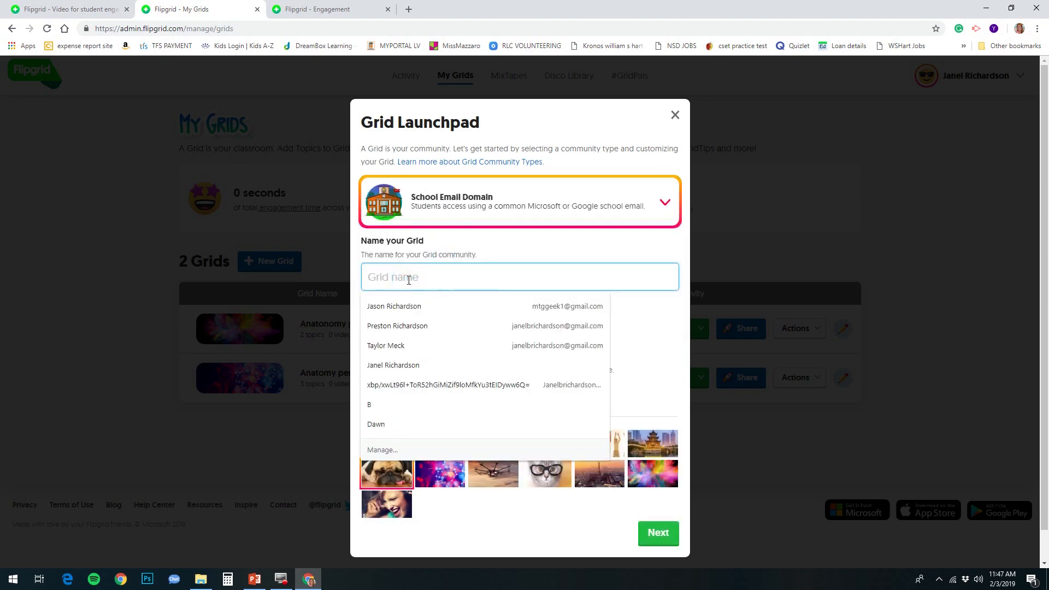
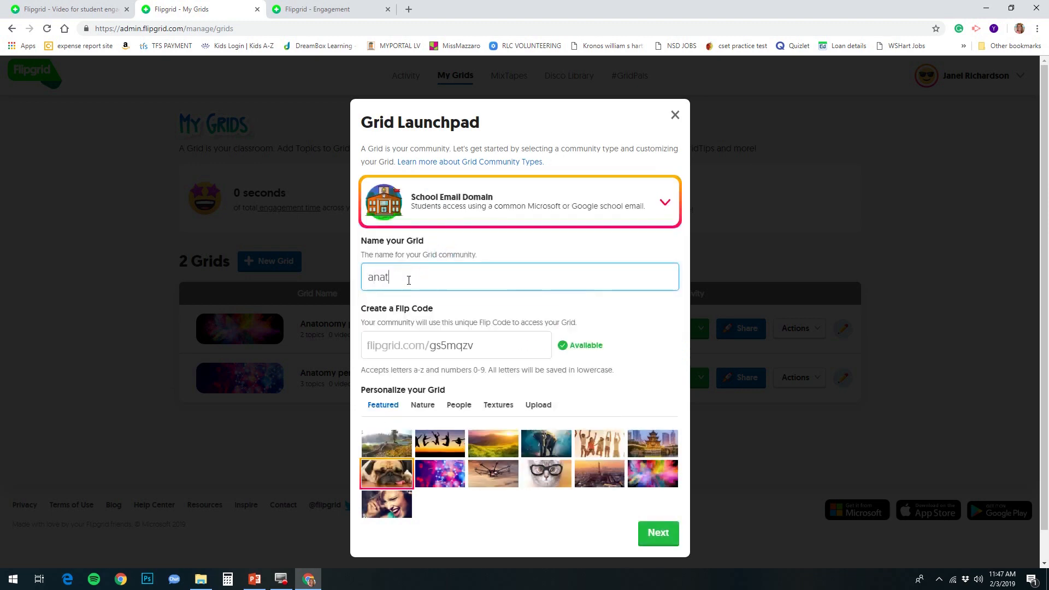
{"action": "left_click", "coordinate": [472, 344]}
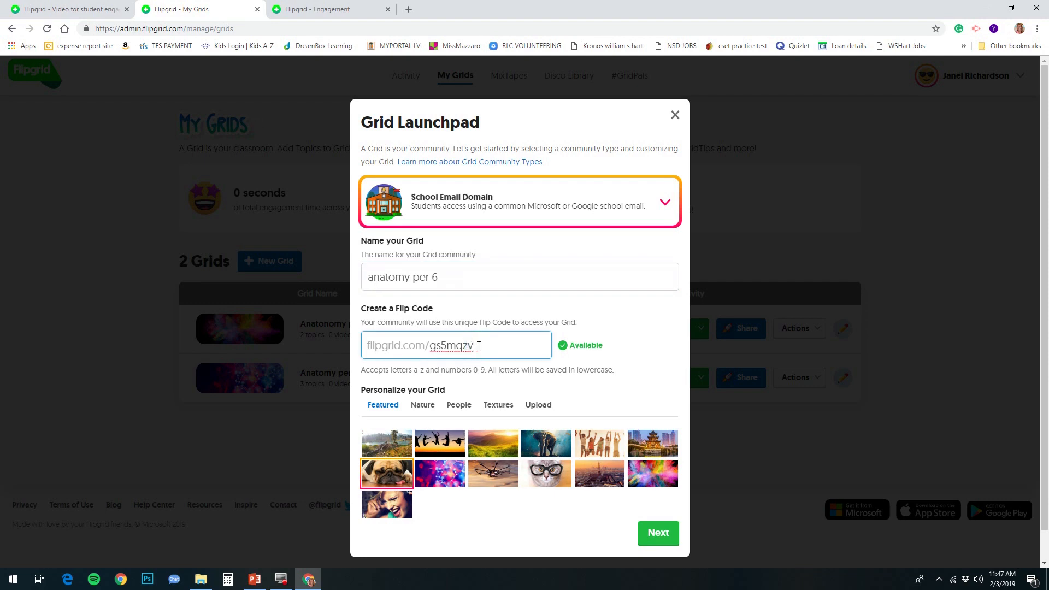
{"action": "key", "text": "BackSpace"}
{"action": "key", "text": "BackSpace"}
{"action": "key", "text": "BackSpace"}
{"action": "key", "text": "BackSpace"}
{"action": "key", "text": "BackSpace"}
{"action": "key", "text": "BackSpace"}
{"action": "key", "text": "BackSpace"}
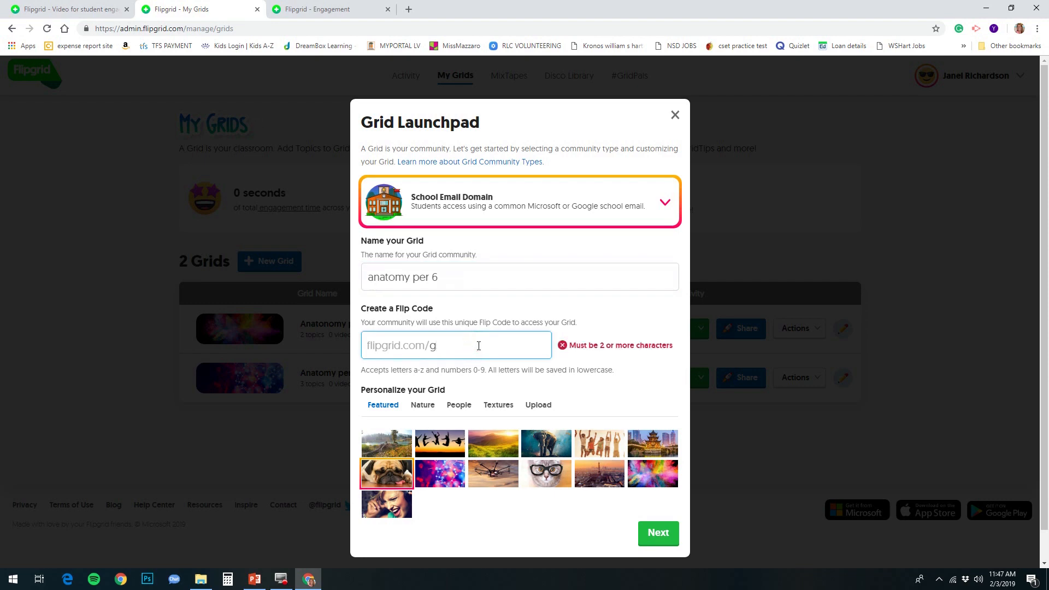
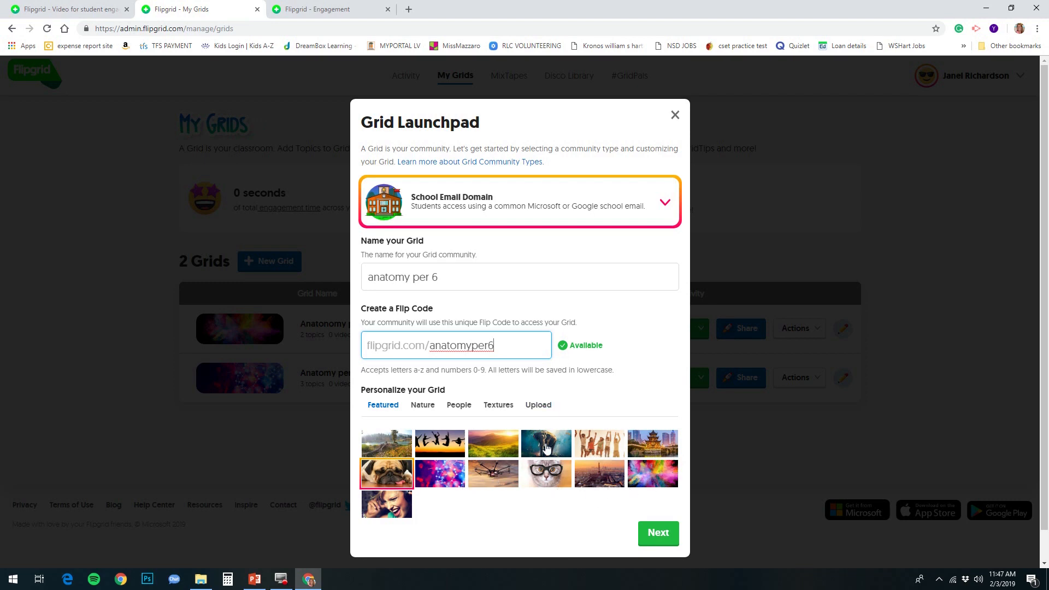
{"action": "left_click", "coordinate": [494, 450]}
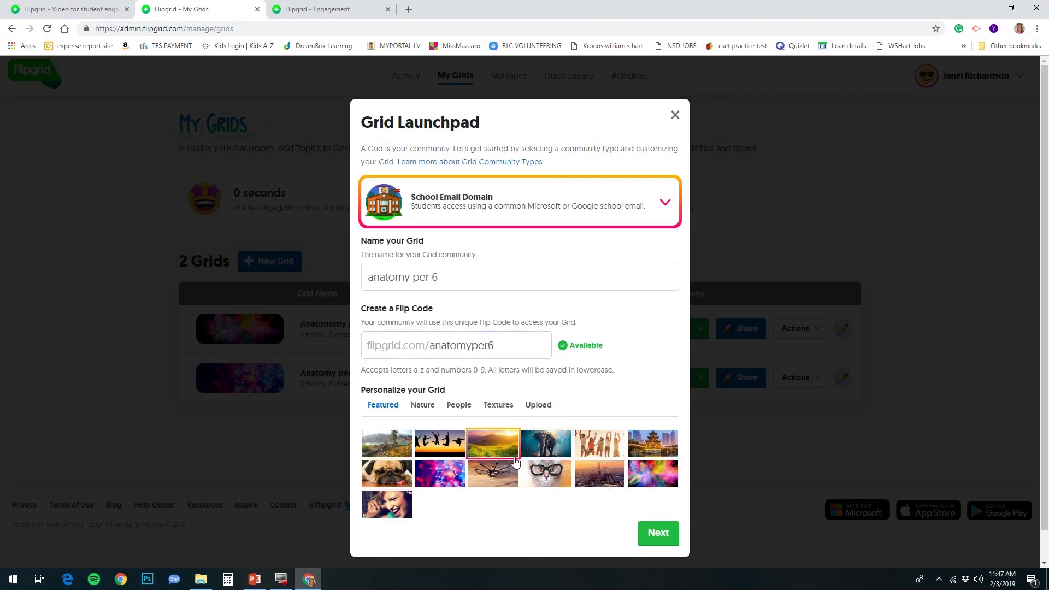
{"action": "left_click", "coordinate": [657, 534]}
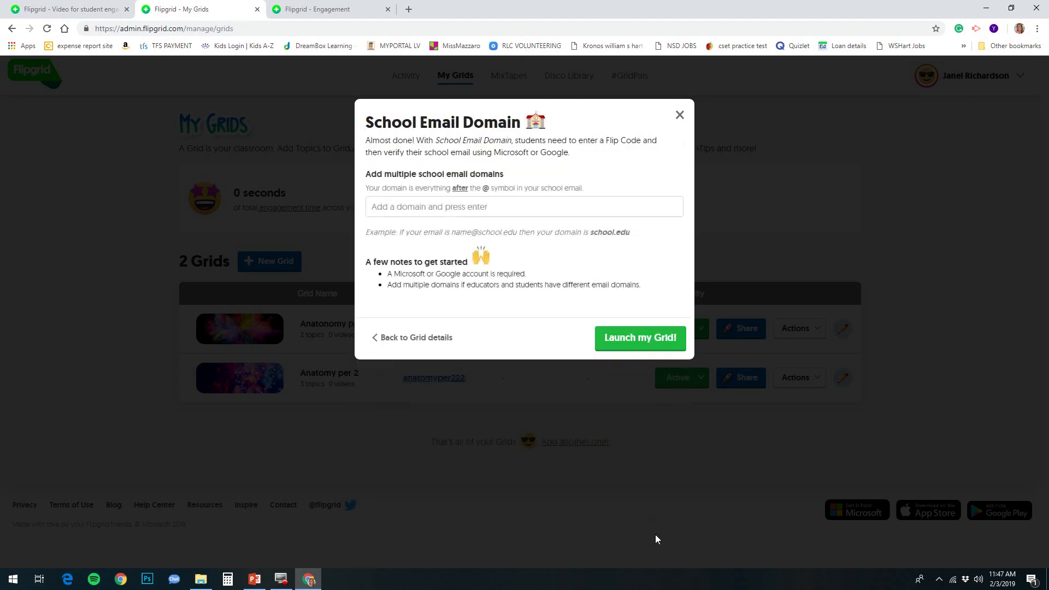
{"action": "left_click", "coordinate": [459, 208]}
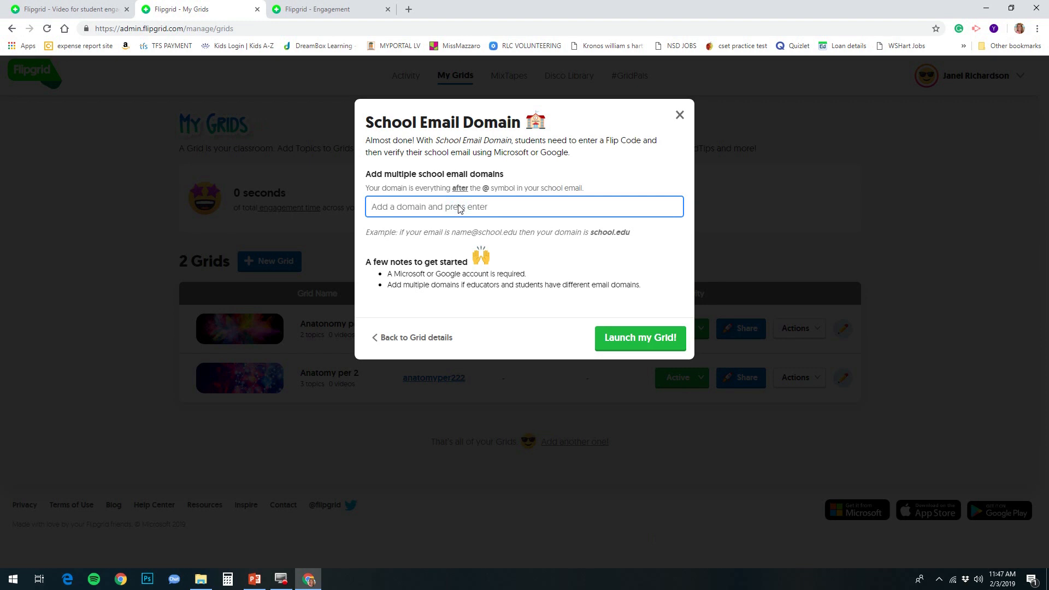
{"action": "type", "text": "@larene"}
{"action": "key", "text": "BackSpace"}
{"action": "type", "text": "varne.edu"}
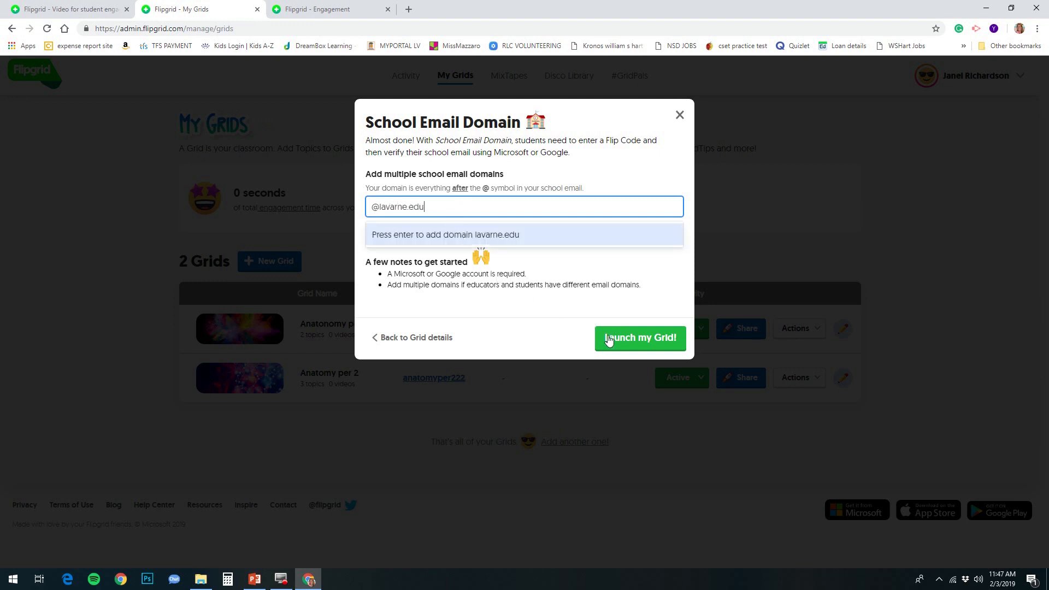
{"action": "left_click", "coordinate": [609, 338]}
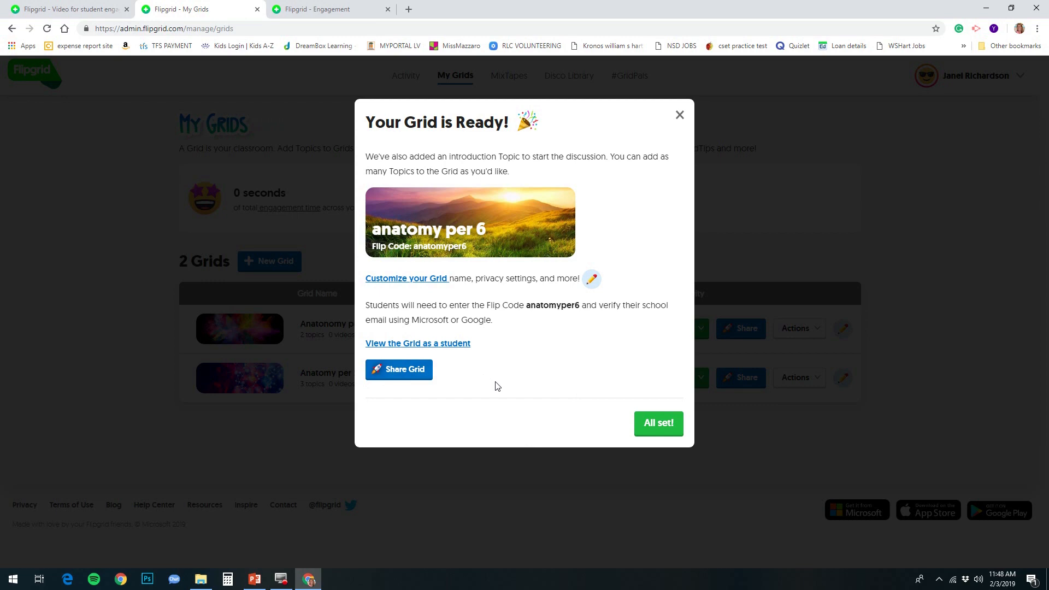
Step: Start a 'circulatory system' topic in the new grid with the tip 'check out chap 5'
{"action": "left_click", "coordinate": [651, 430]}
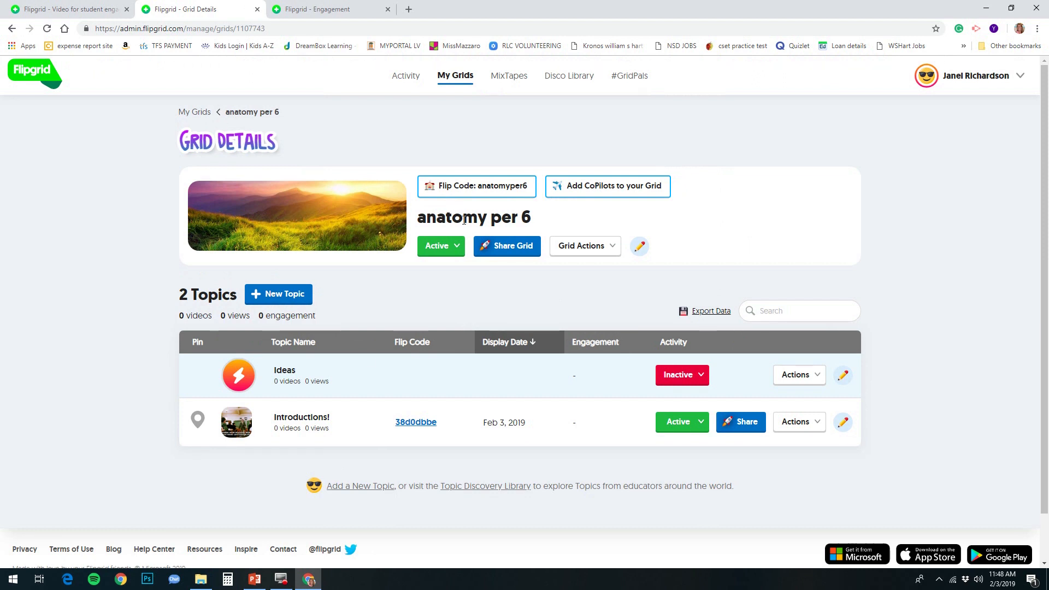
{"action": "left_click", "coordinate": [282, 295]}
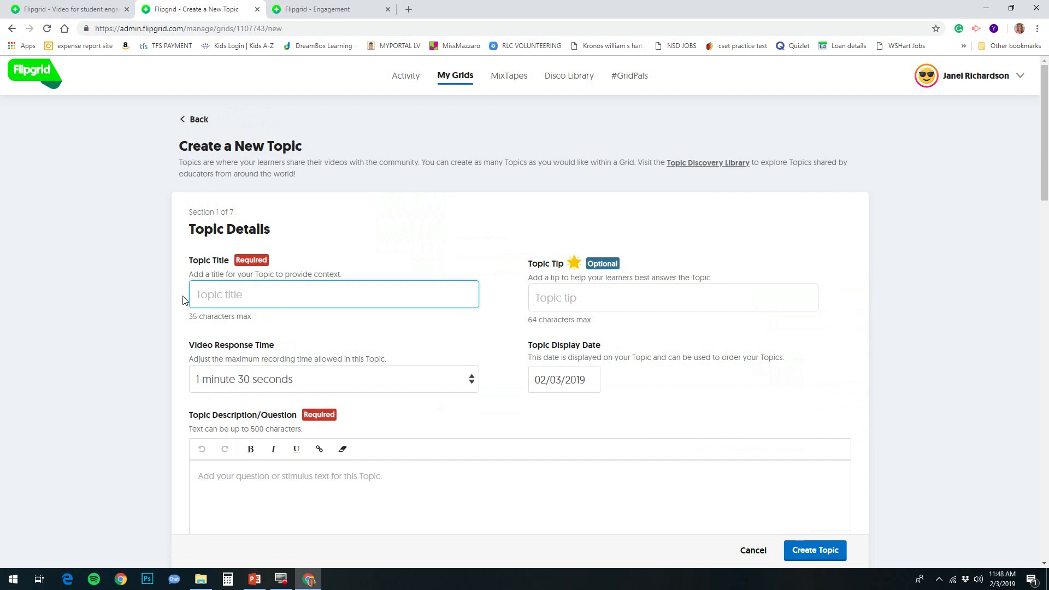
{"action": "type", "text": "circulatory system"}
{"action": "left_click", "coordinate": [572, 305]}
{"action": "type", "text": "che"}
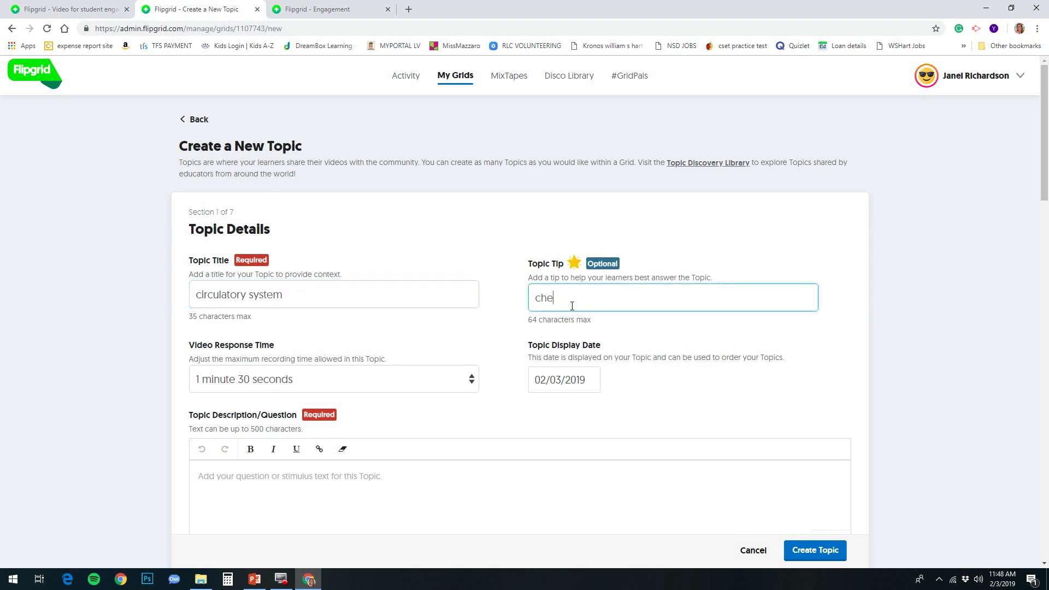
{"action": "type", "text": "ck out chap 5"}
Step: Keep a 1 minute 30 seconds response time and add the question about the circulatory system
{"action": "left_click", "coordinate": [461, 386]}
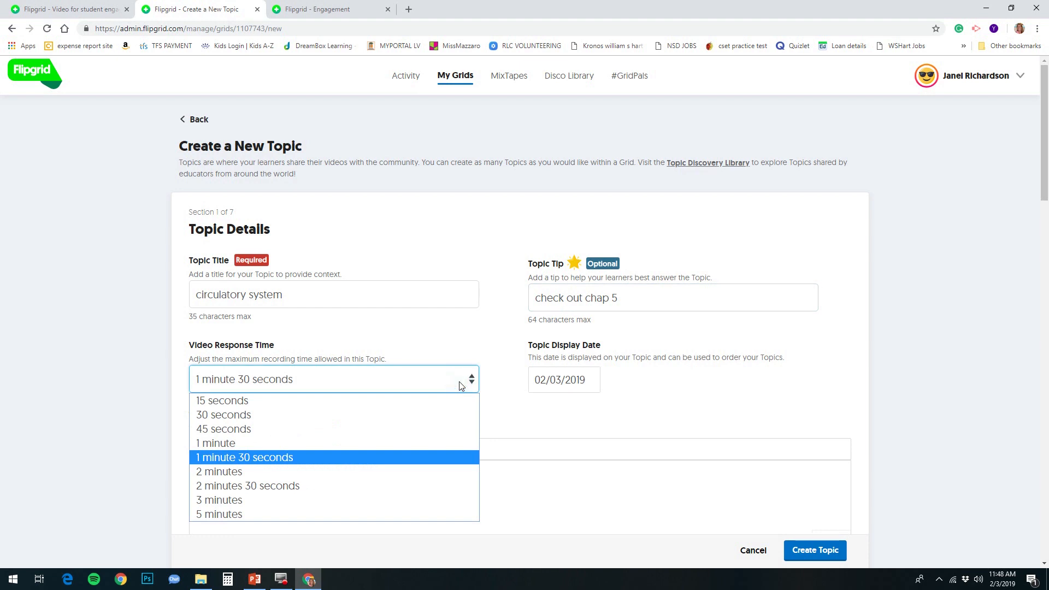
{"action": "left_click", "coordinate": [344, 458]}
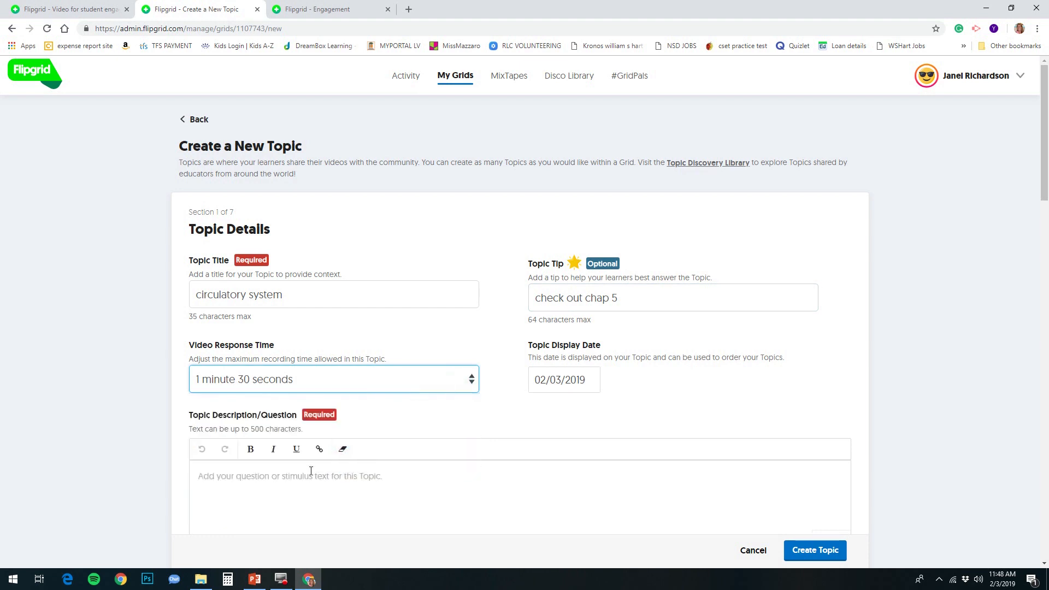
{"action": "left_click", "coordinate": [276, 482]}
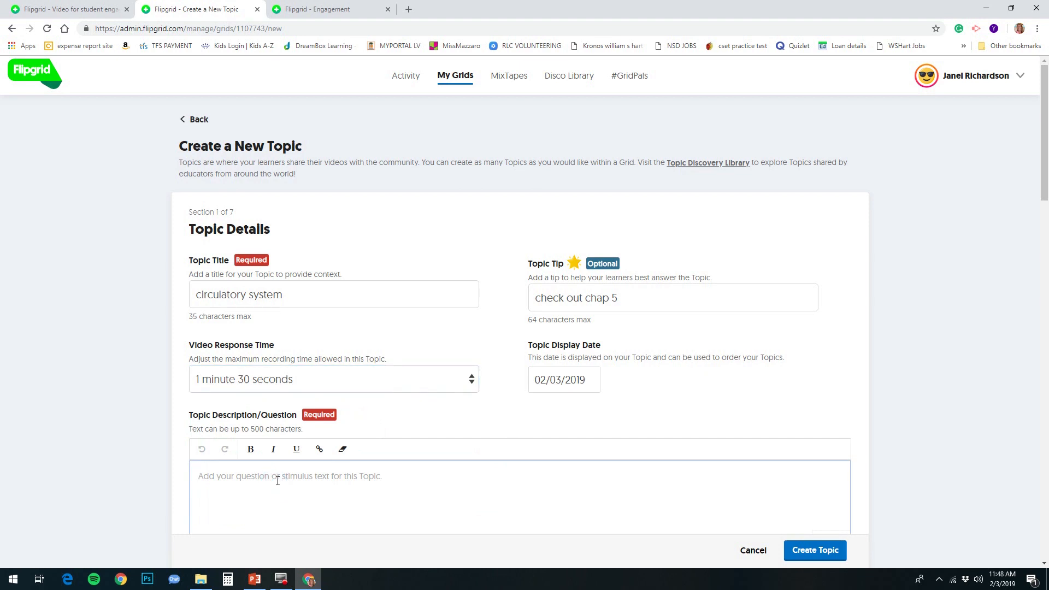
{"action": "type", "text": "whawt d"}
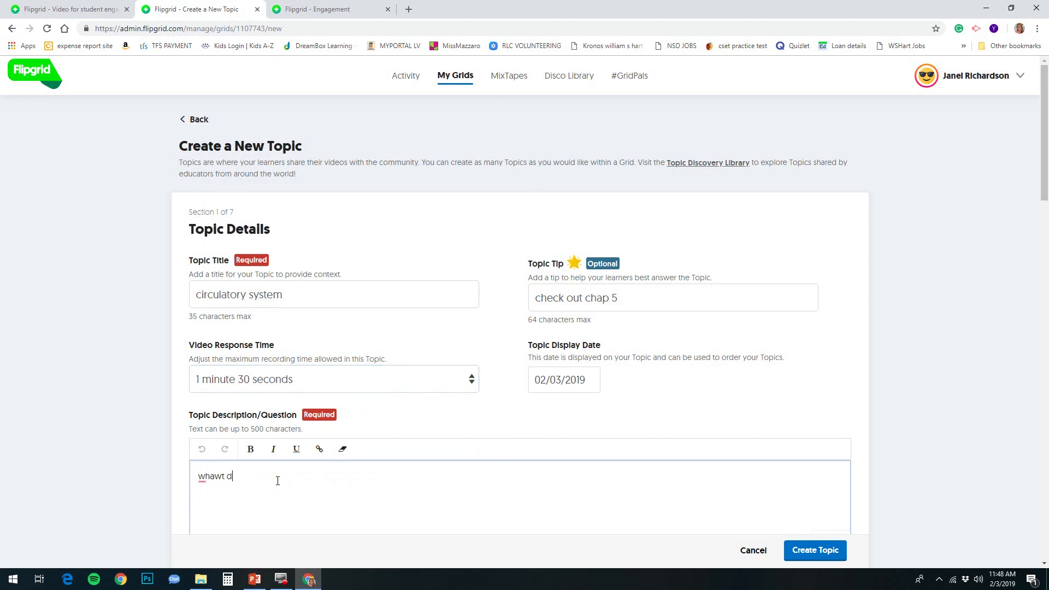
{"action": "type", "text": "o you already know about the circ"}
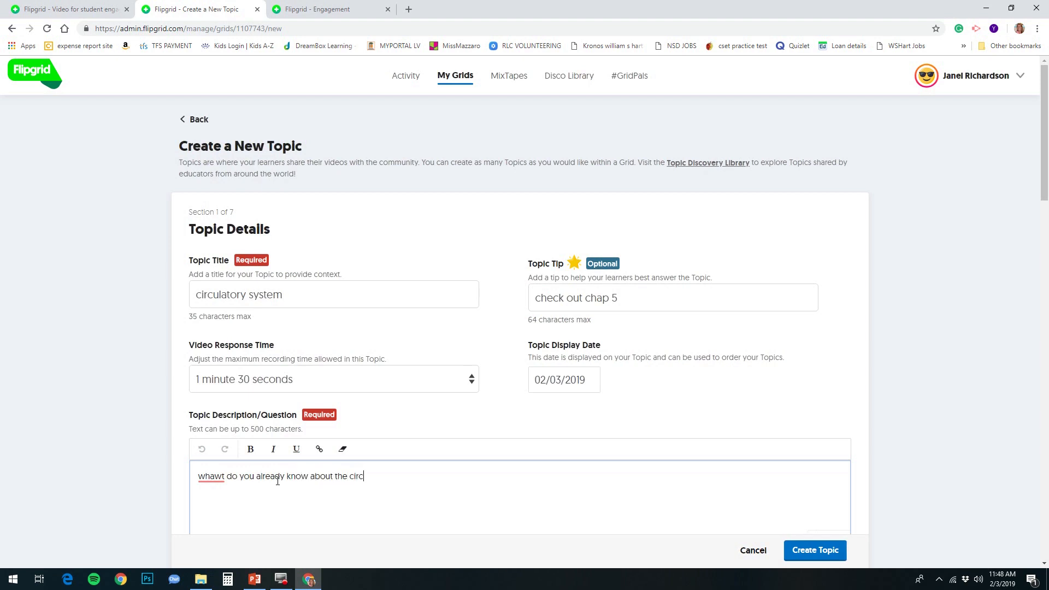
{"action": "type", "text": "ulatory system"}
Step: Correct 'whawt' to 'what' in the topic description
{"action": "mouse_move", "coordinate": [223, 477]}
{"action": "left_click", "coordinate": [210, 494]}
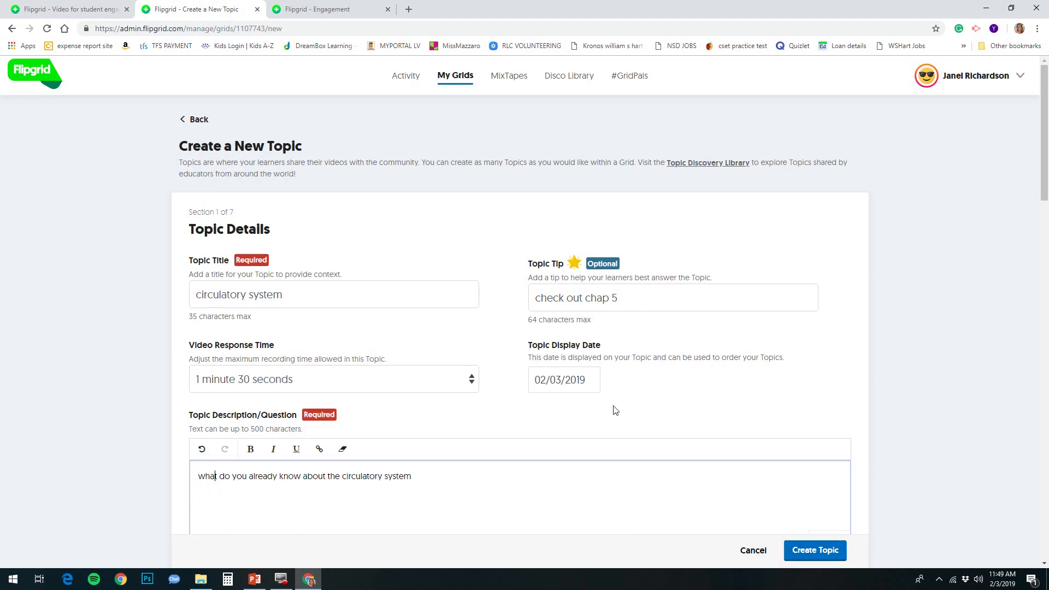
{"action": "scroll", "coordinate": [612, 407], "scroll_direction": "down", "scroll_amount": 5}
{"action": "scroll", "coordinate": [613, 407], "scroll_direction": "down", "scroll_amount": 3}
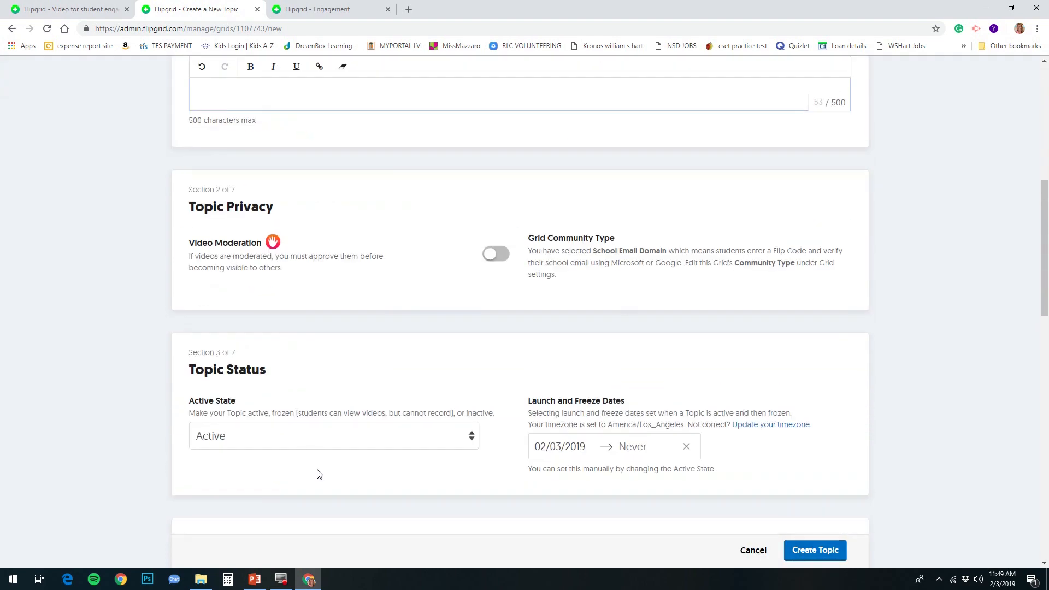
{"action": "scroll", "coordinate": [522, 433], "scroll_direction": "down", "scroll_amount": 5}
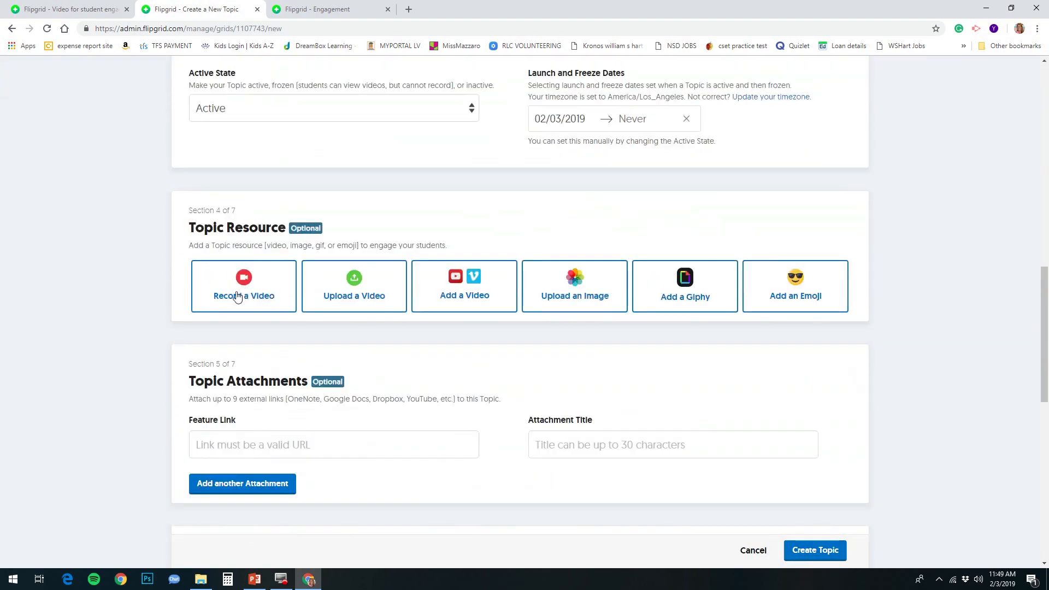
Step: Attach the YouTube video 'The Heart and Circulatory System - How They Work' as the topic resource
{"action": "left_click", "coordinate": [462, 289]}
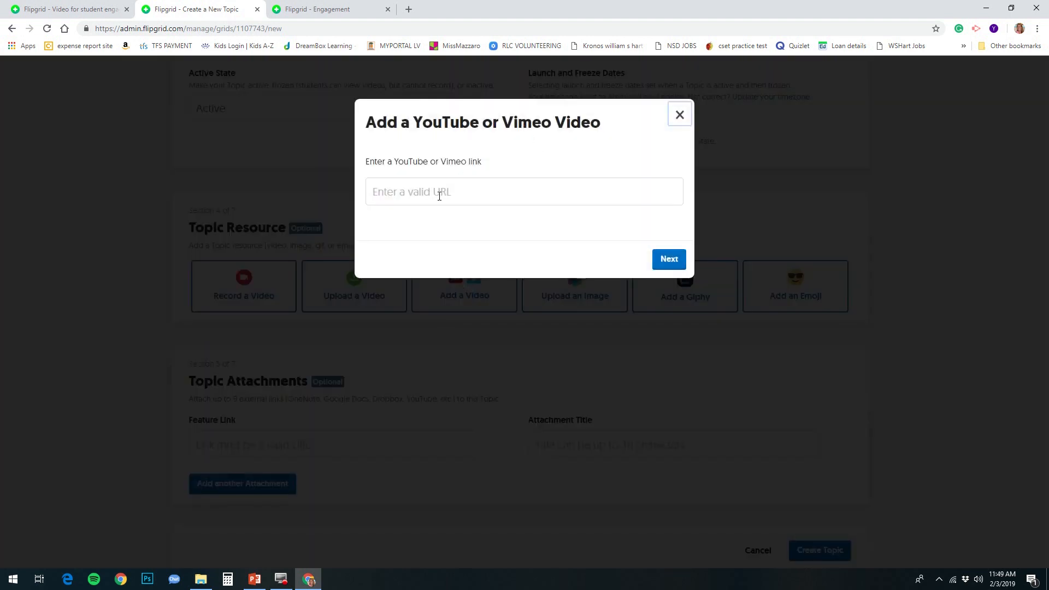
{"action": "right_click", "coordinate": [439, 193]}
{"action": "left_click", "coordinate": [467, 281]}
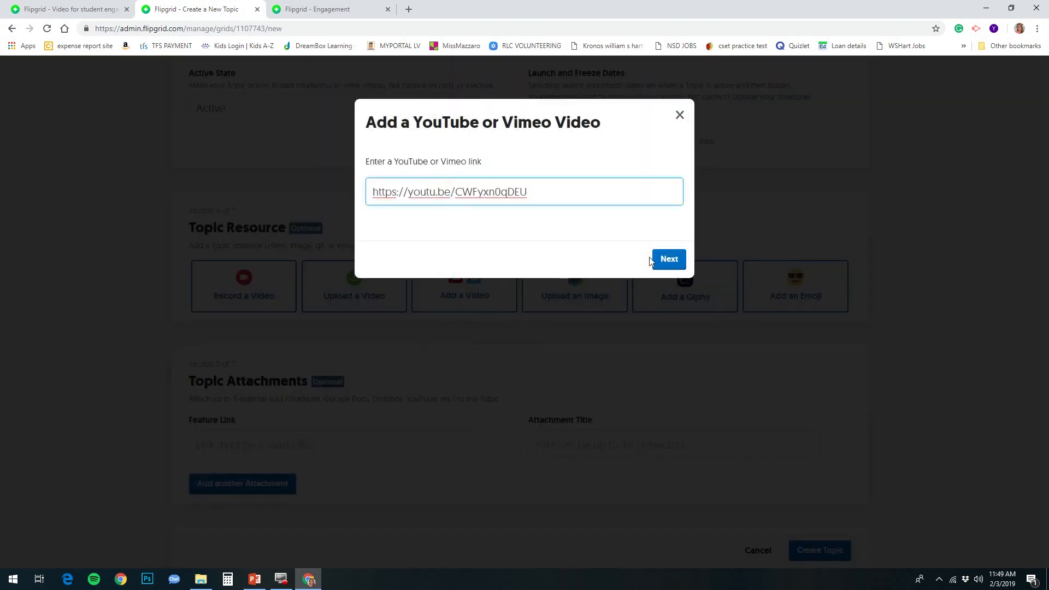
{"action": "left_click", "coordinate": [668, 259]}
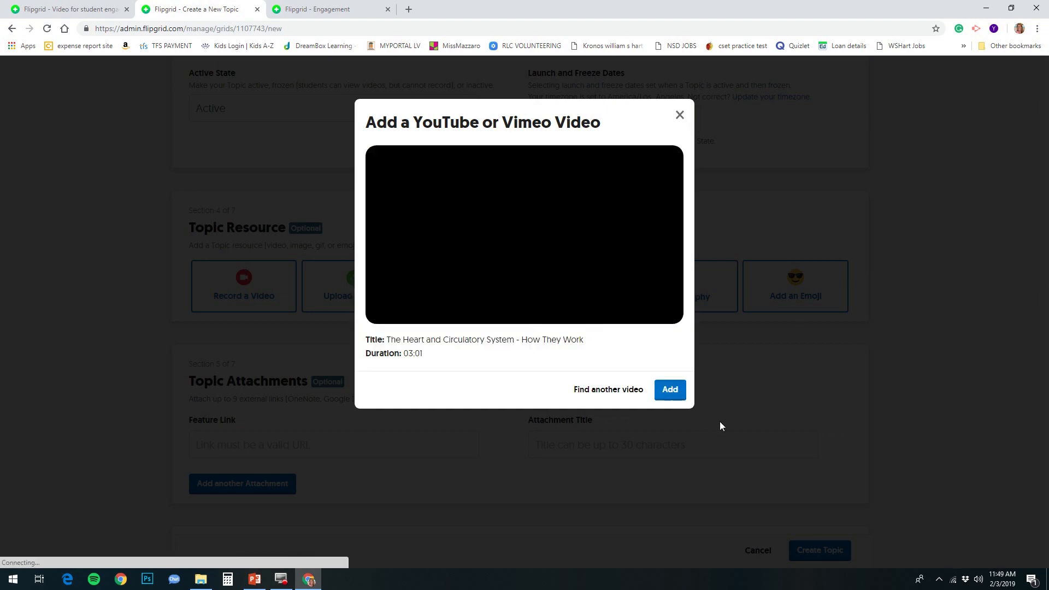
{"action": "left_click", "coordinate": [678, 395]}
{"action": "scroll", "coordinate": [579, 351], "scroll_direction": "up", "scroll_amount": 9}
{"action": "scroll", "coordinate": [587, 351], "scroll_direction": "down", "scroll_amount": 5}
{"action": "scroll", "coordinate": [587, 352], "scroll_direction": "down", "scroll_amount": 5}
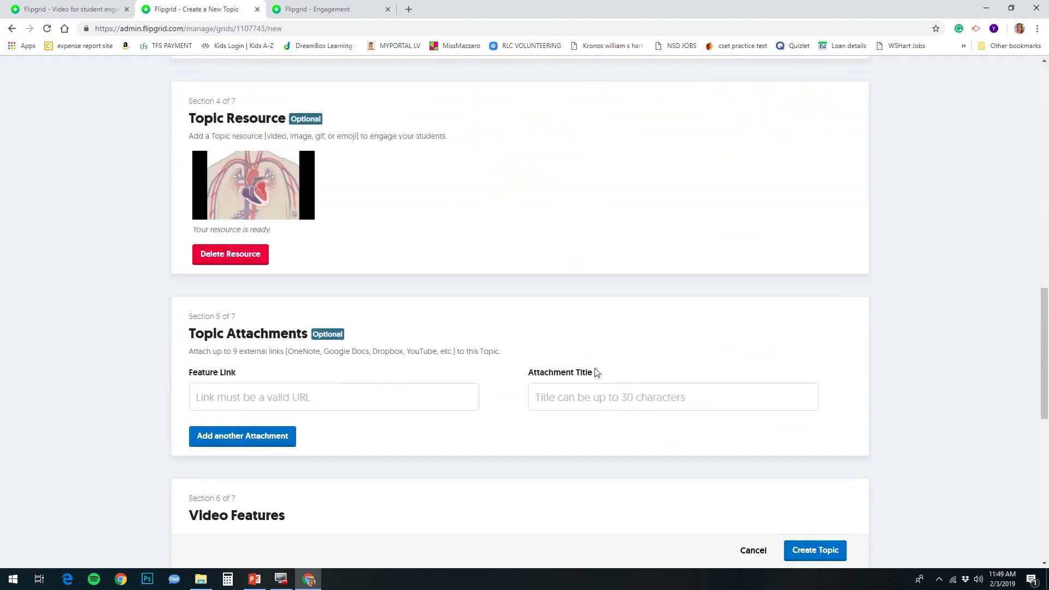
Step: Create the 'circulatory system' topic and dismiss the success message
{"action": "left_click", "coordinate": [808, 550]}
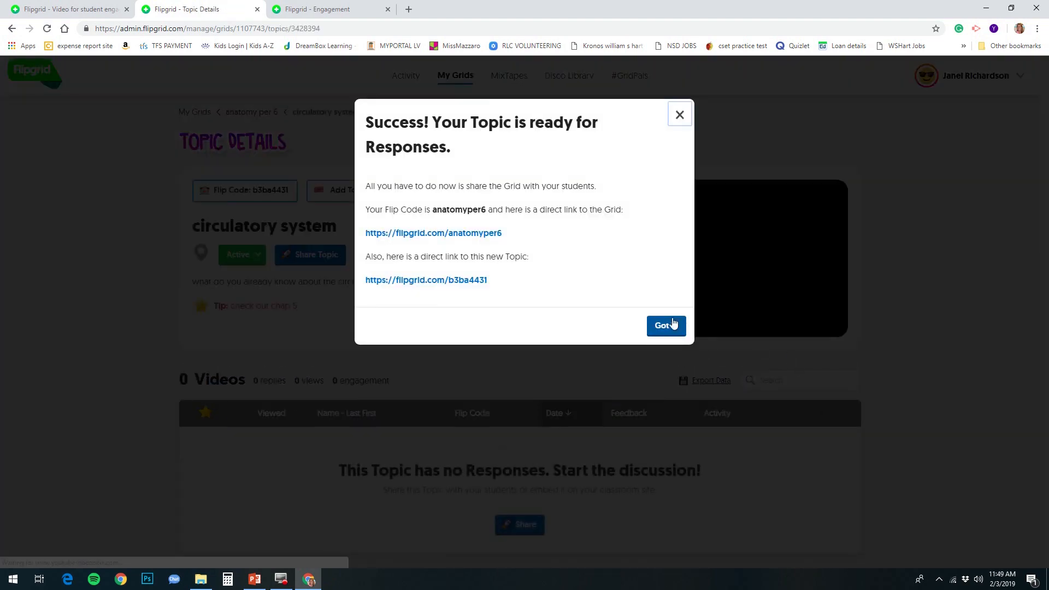
{"action": "left_click", "coordinate": [666, 325]}
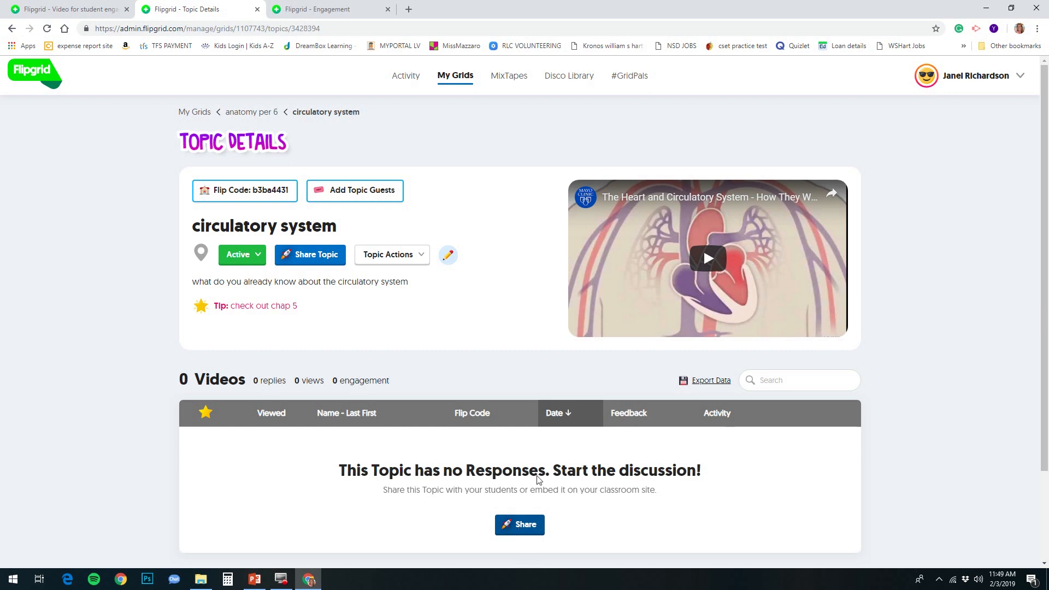
{"action": "left_click", "coordinate": [37, 79]}
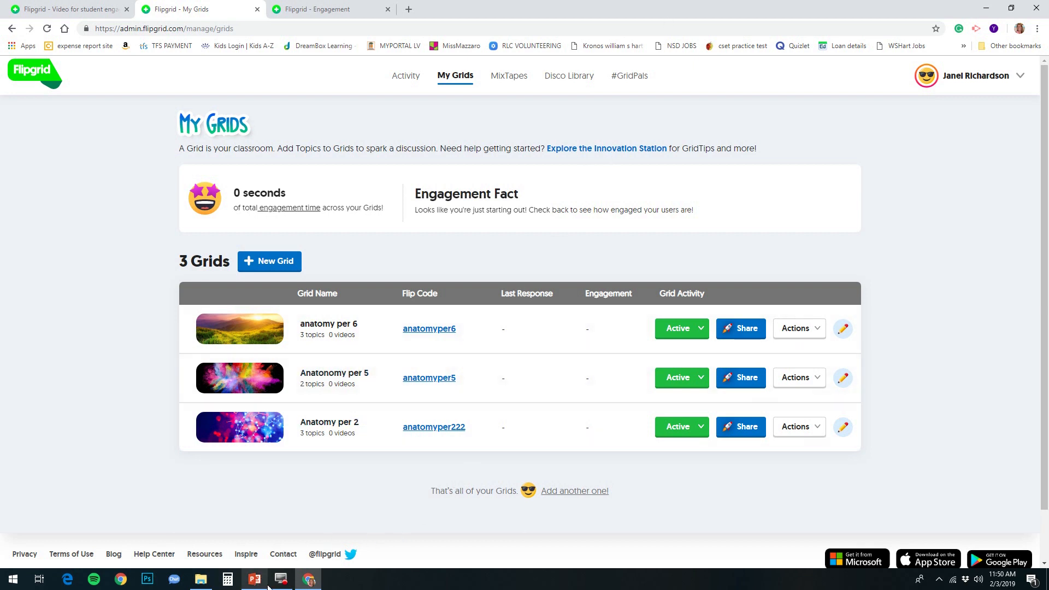
{"action": "mouse_move", "coordinate": [285, 588]}
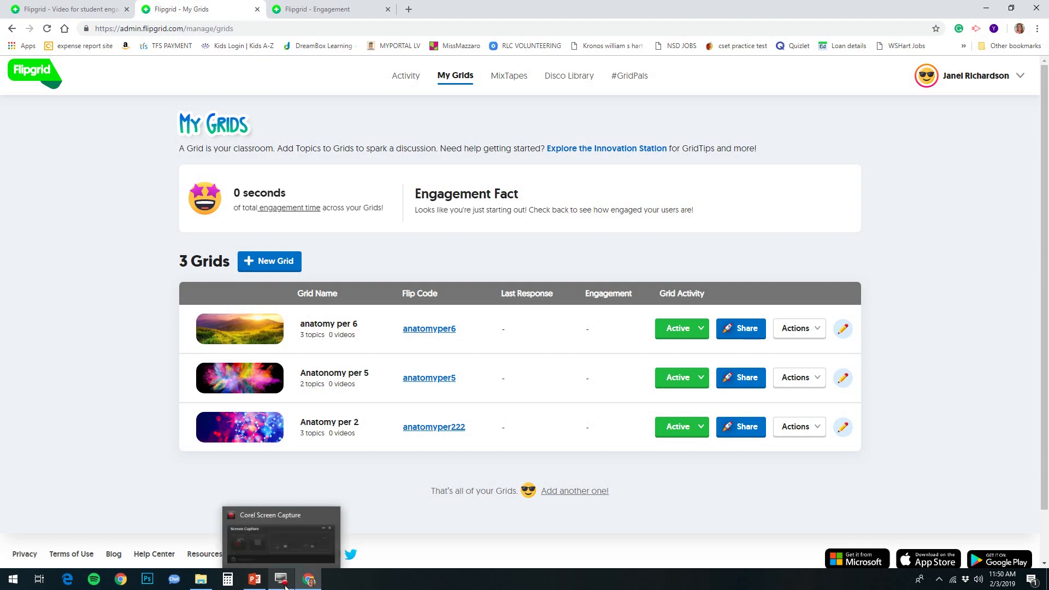